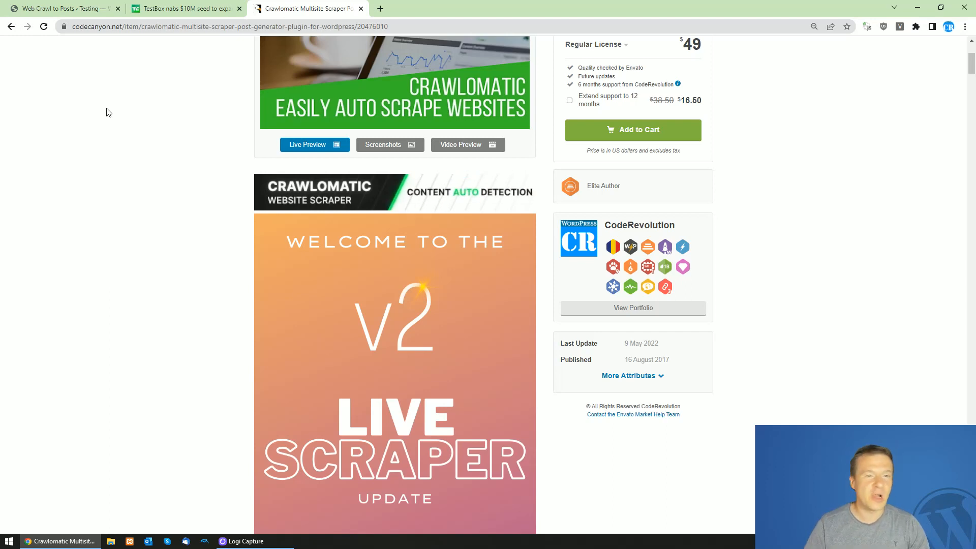
# Step: Review the advanced settings of the new Web Crawl to Posts rule, from post customizations to posting restrictions
pyautogui.click(57, 7)
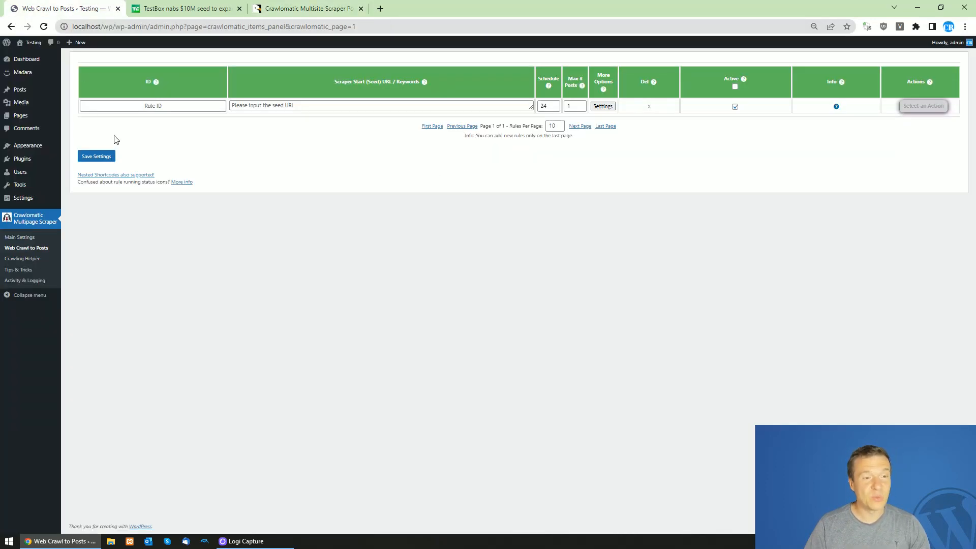
pyautogui.click(603, 106)
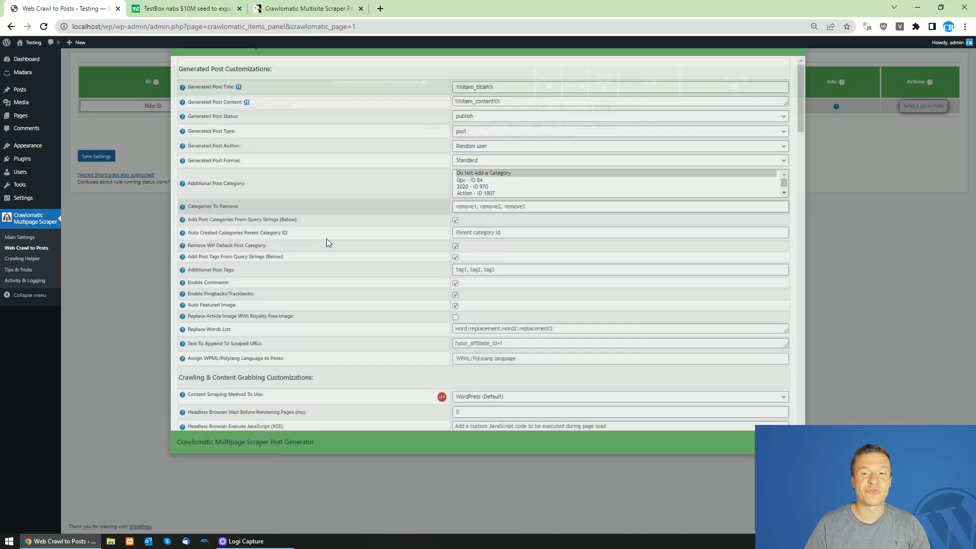
pyautogui.scroll(-5, 320, 249)
pyautogui.scroll(-4, 321, 251)
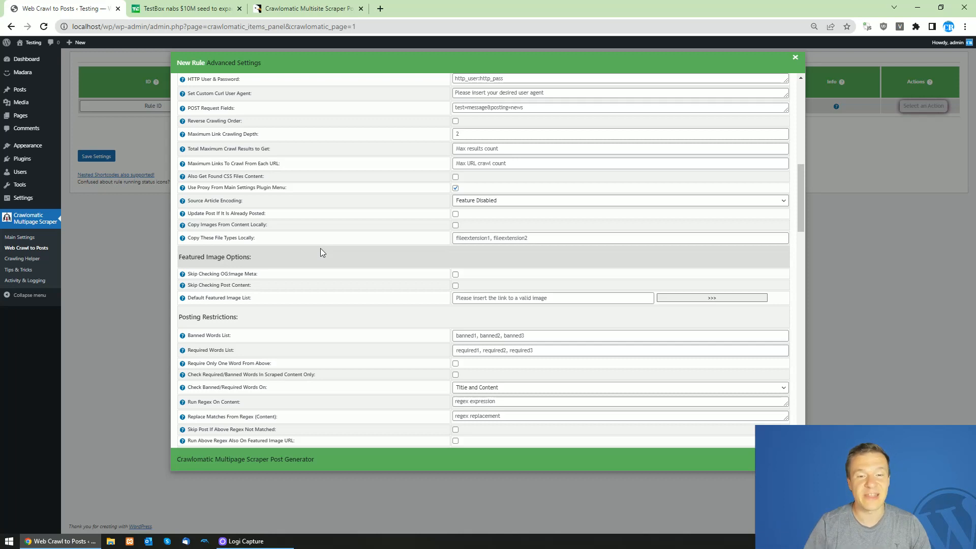
pyautogui.scroll(-1, 321, 249)
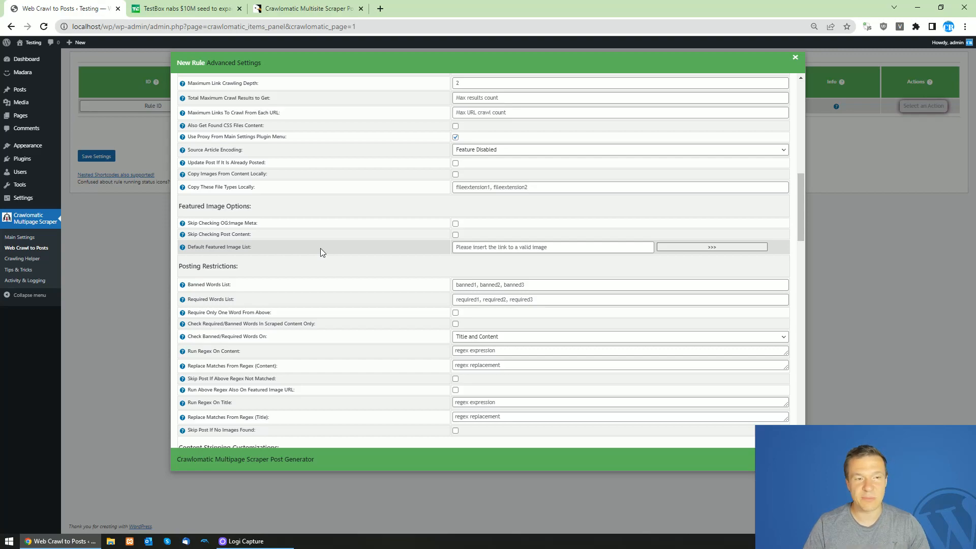
# Step: Copy the web address of the TechCrunch article about TestBox's $10M seed round
pyautogui.click(171, 8)
pyautogui.click(188, 27)
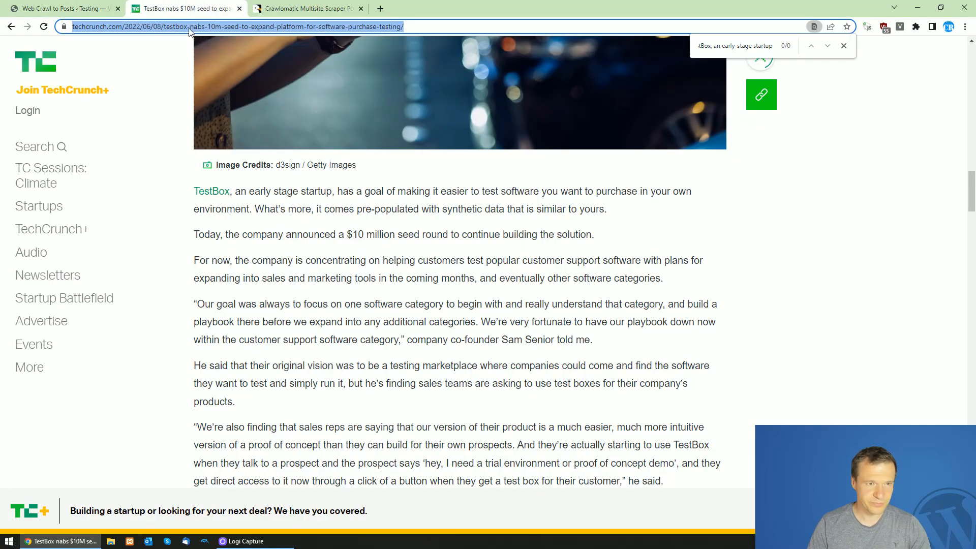
pyautogui.scroll(13, 255, 214)
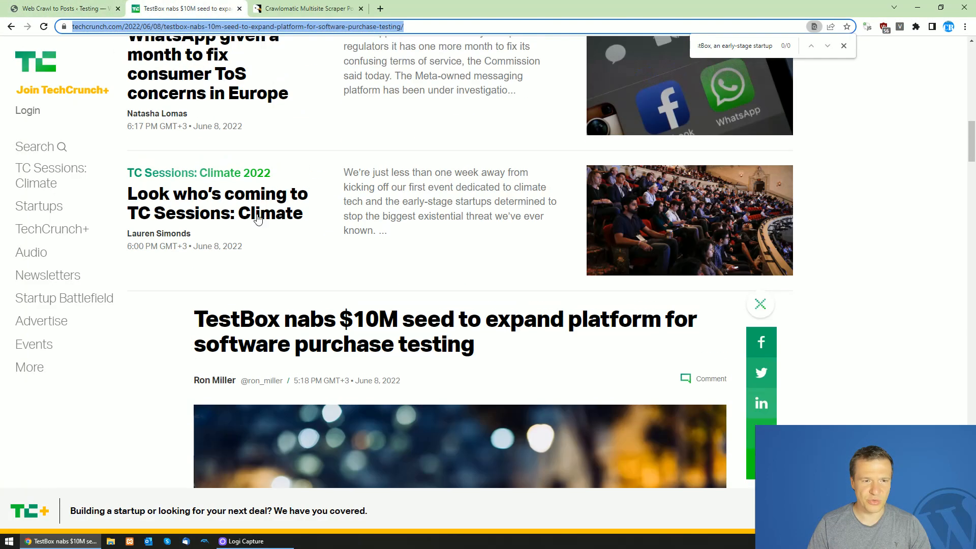
pyautogui.scroll(-5, 256, 196)
pyautogui.scroll(-3, 256, 197)
pyautogui.scroll(3, 242, 105)
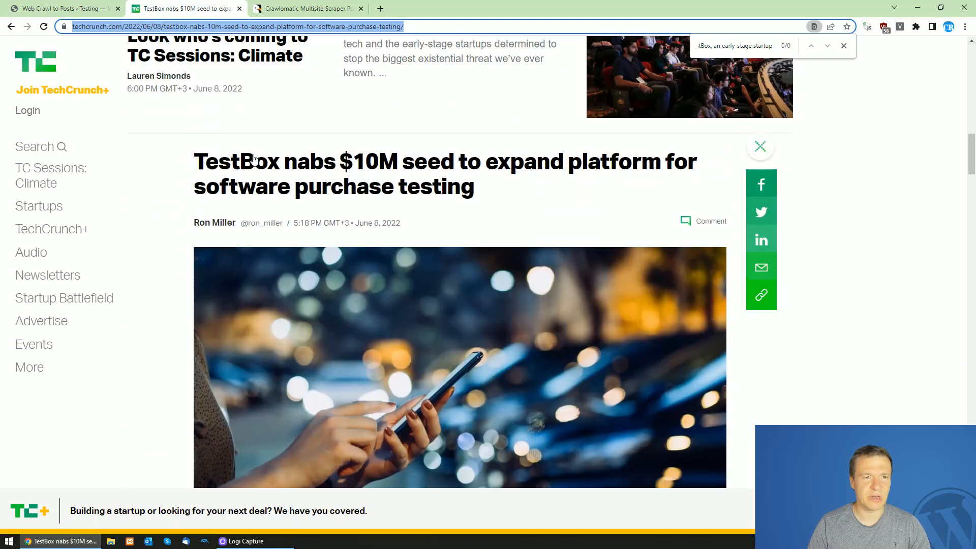
pyautogui.rightClick(121, 28)
pyautogui.click(150, 98)
# Step: Paste the copied TechCrunch article address as the new crawling rule's seed URL
pyautogui.click(97, 9)
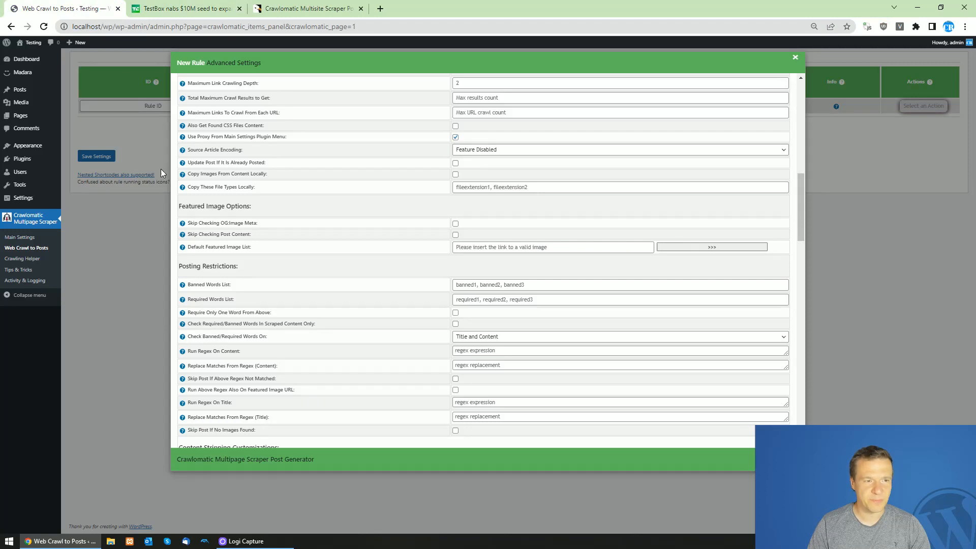
pyautogui.click(156, 145)
pyautogui.click(248, 106)
pyautogui.rightClick(249, 108)
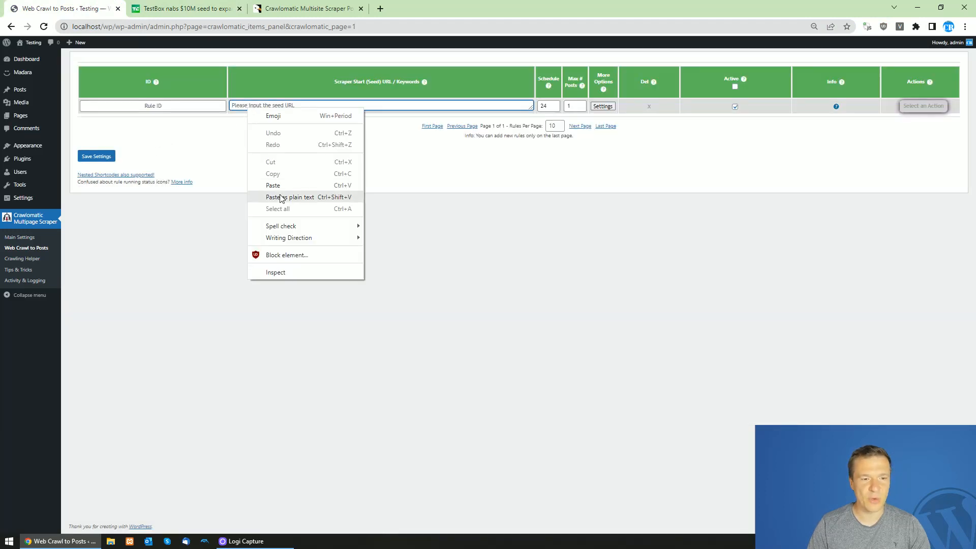
pyautogui.click(278, 186)
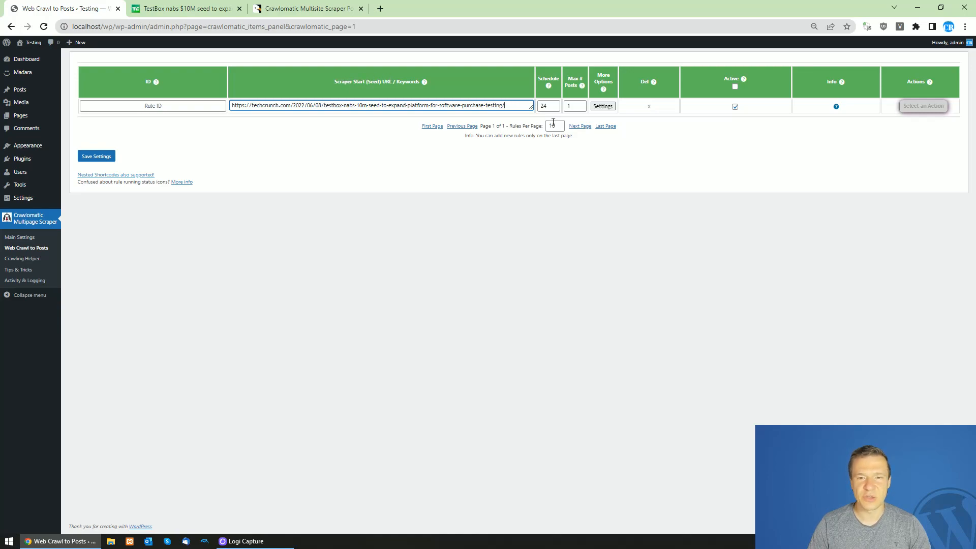
# Step: Set the rule's Content Query Type to Visual Selector and pick the article body as the content to scrape
pyautogui.click(602, 106)
pyautogui.scroll(-5, 435, 263)
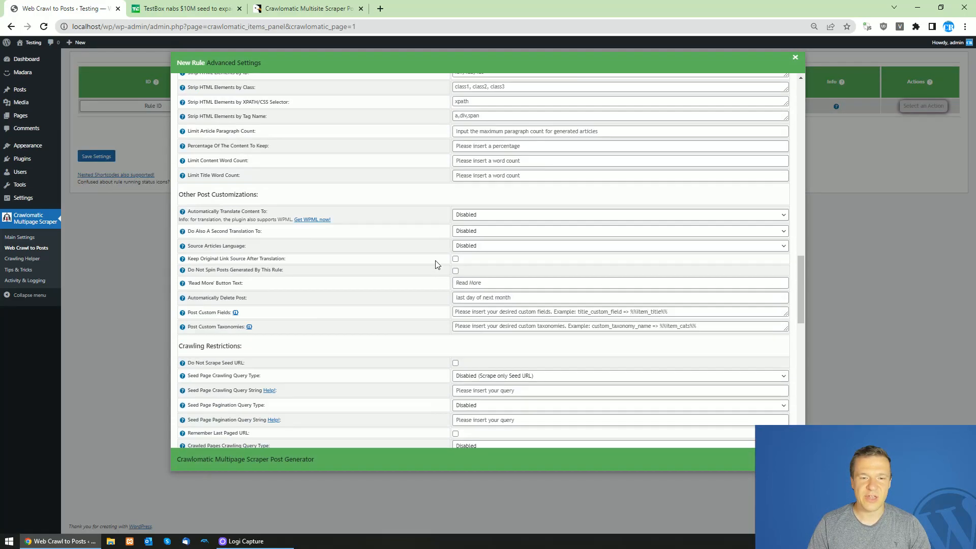
pyautogui.scroll(-15, 434, 264)
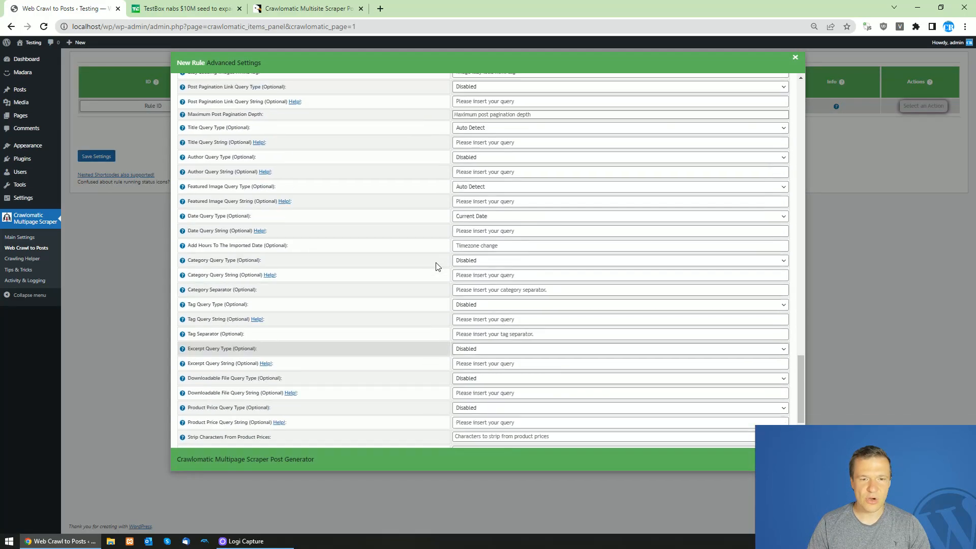
pyautogui.scroll(8, 429, 271)
pyautogui.scroll(-5, 428, 275)
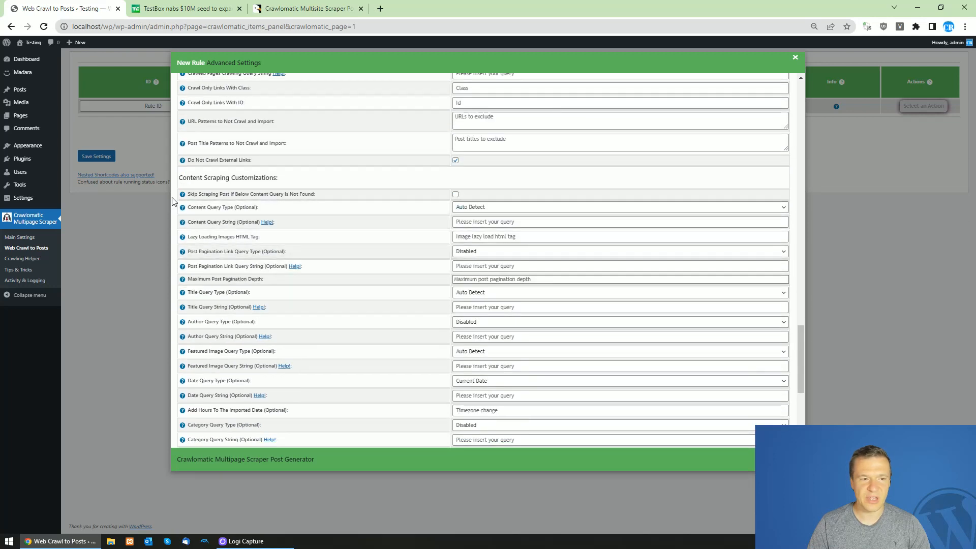
pyautogui.click(468, 207)
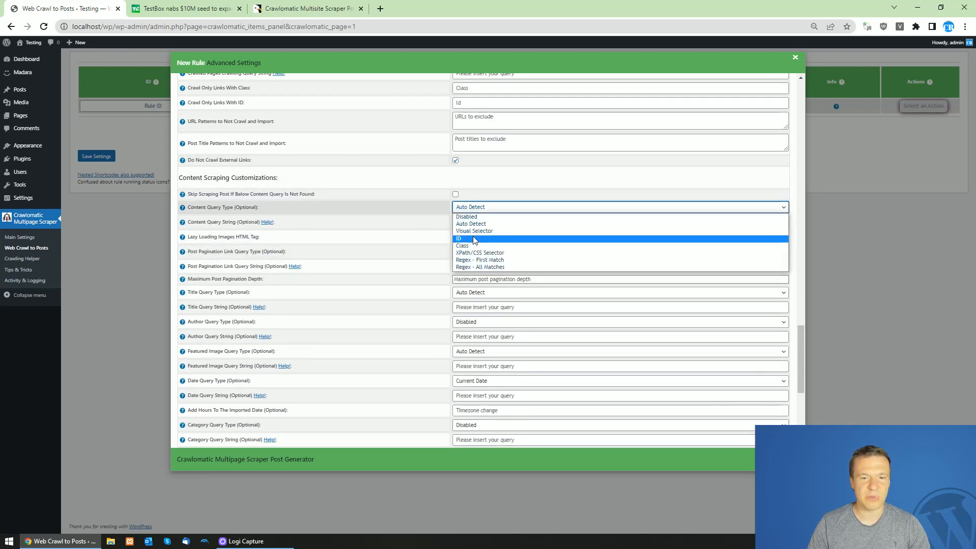
pyautogui.click(471, 231)
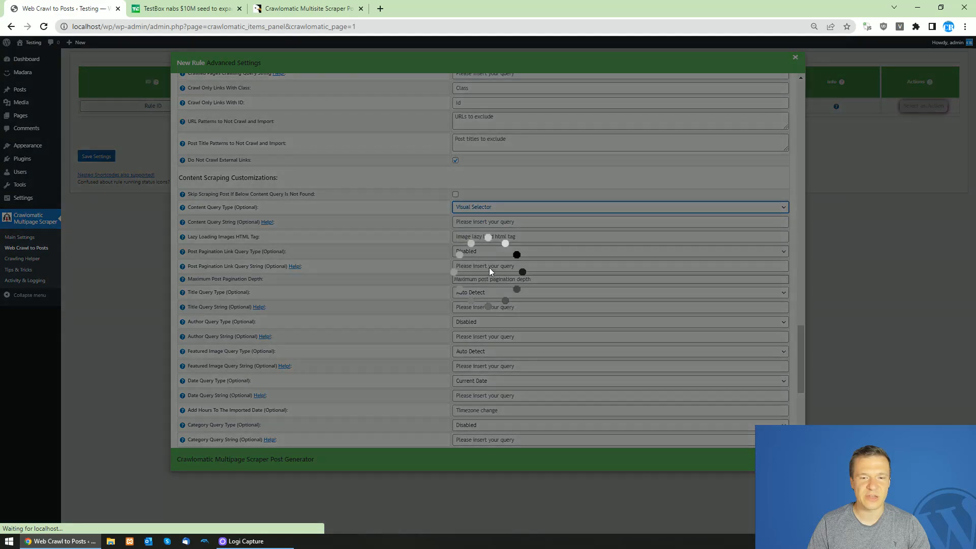
pyautogui.scroll(-1, 394, 309)
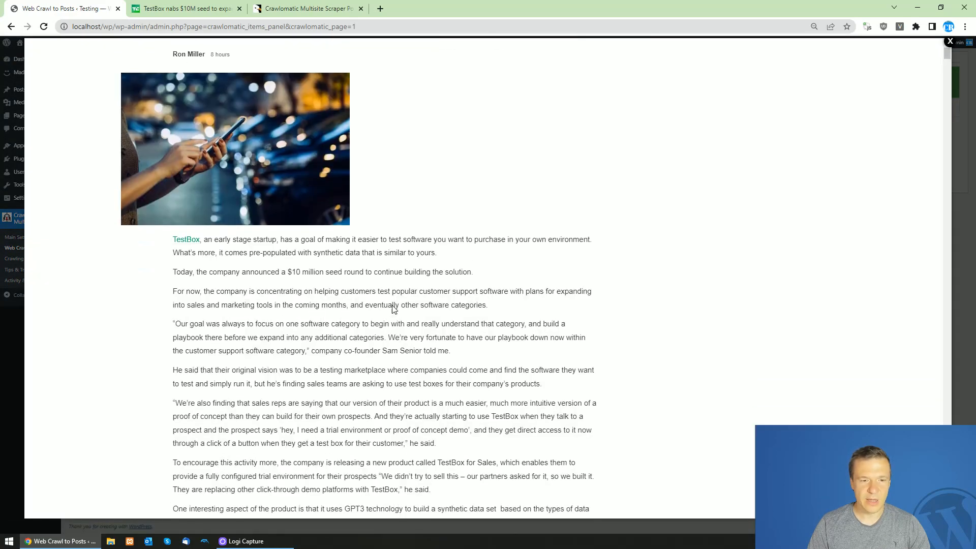
pyautogui.click(383, 315)
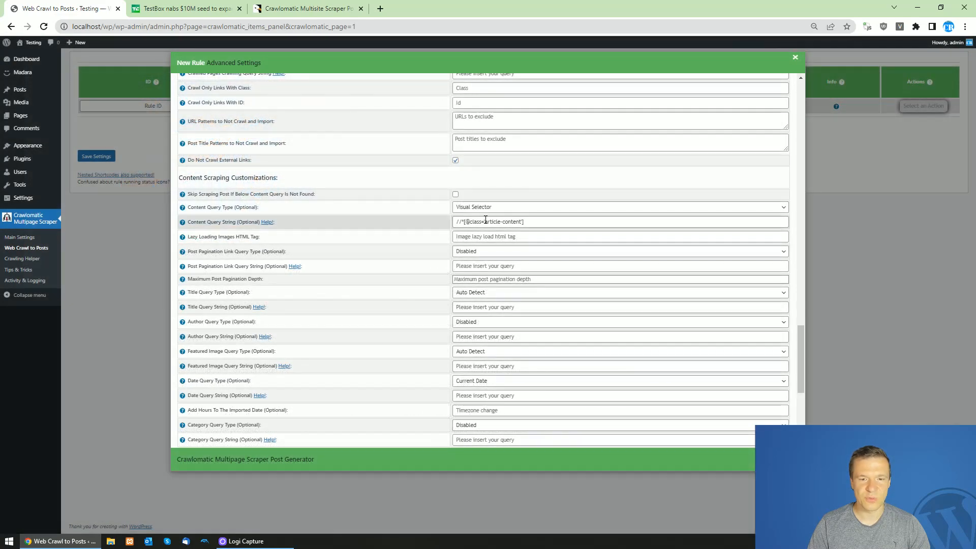
# Step: Set the rule to automatically translate content to German (Google Translate)
pyautogui.scroll(5, 433, 304)
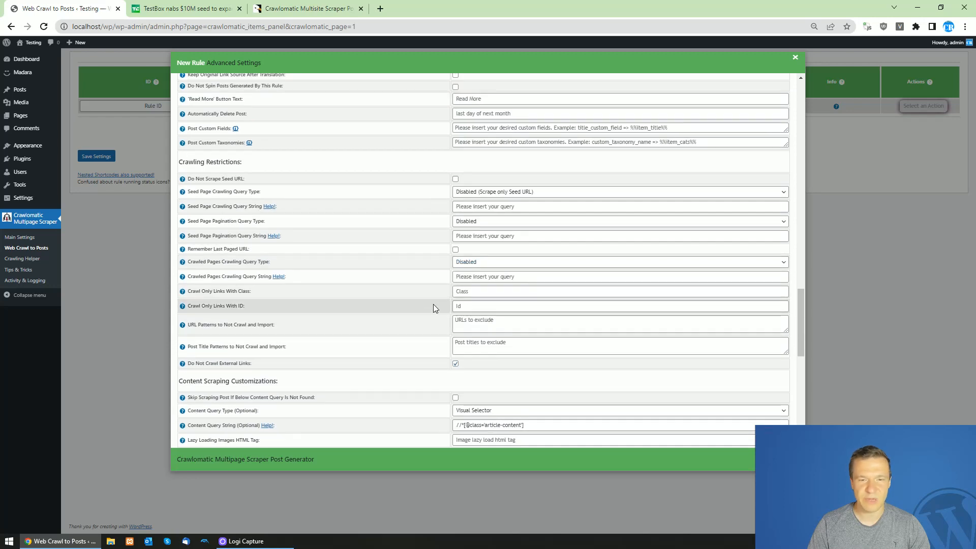
pyautogui.scroll(4, 428, 309)
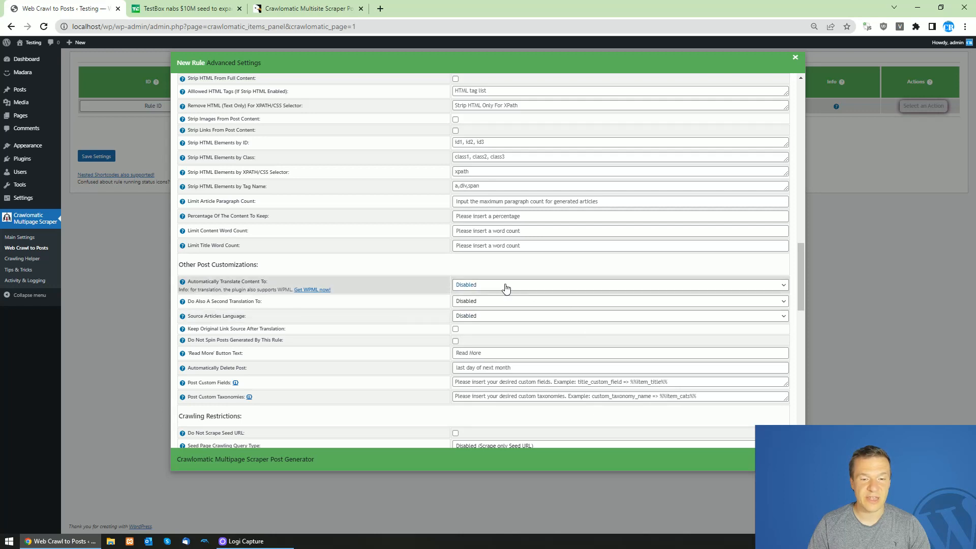
pyautogui.click(465, 286)
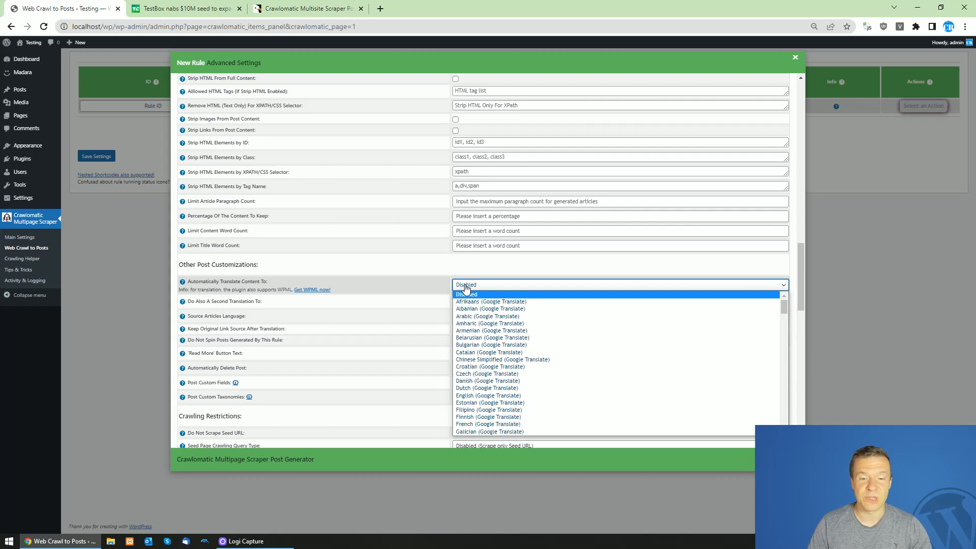
pyautogui.write('ge')
pyautogui.press('Return')
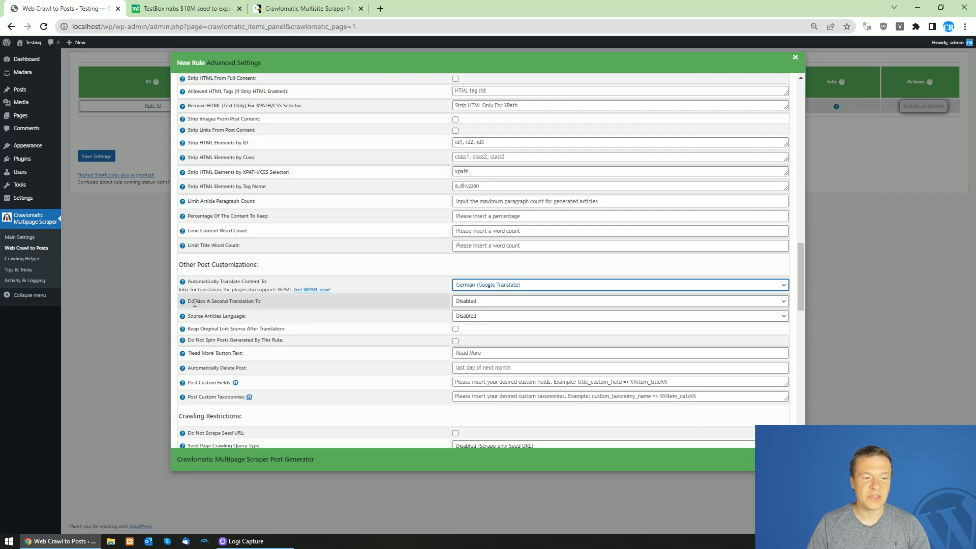
# Step: Set both the second translation and the source articles language to English (Google Translate)
pyautogui.click(467, 303)
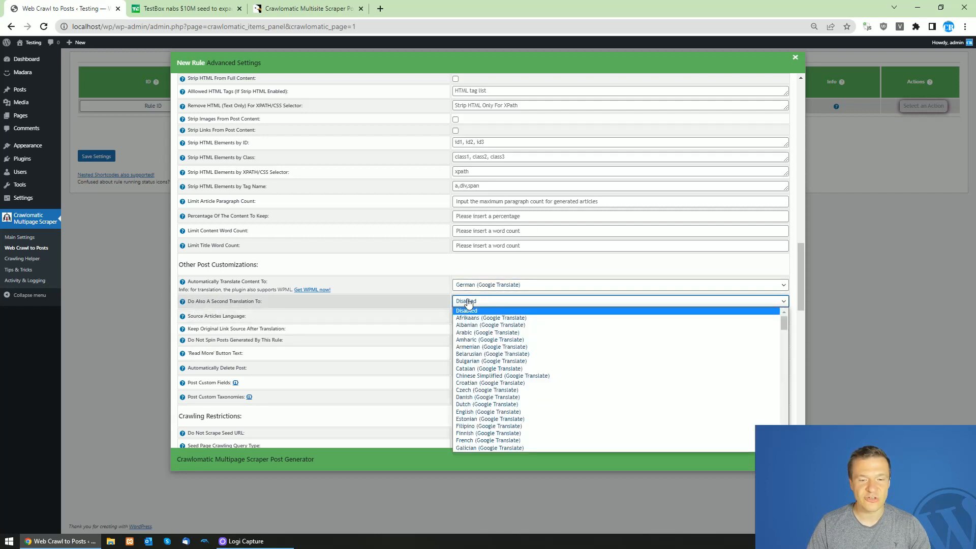
pyautogui.write('e Translate)')
pyautogui.press('Return')
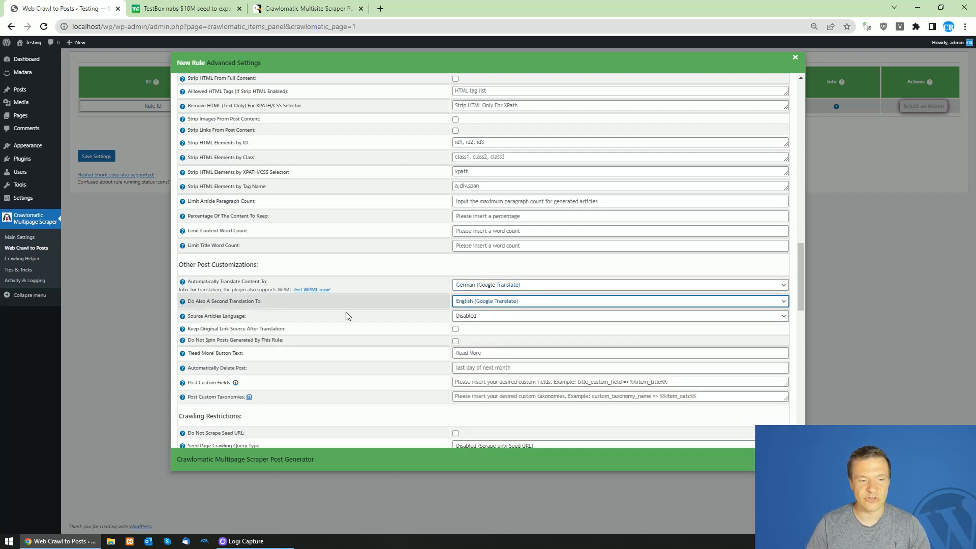
pyautogui.click(502, 313)
pyautogui.write('e Translate)')
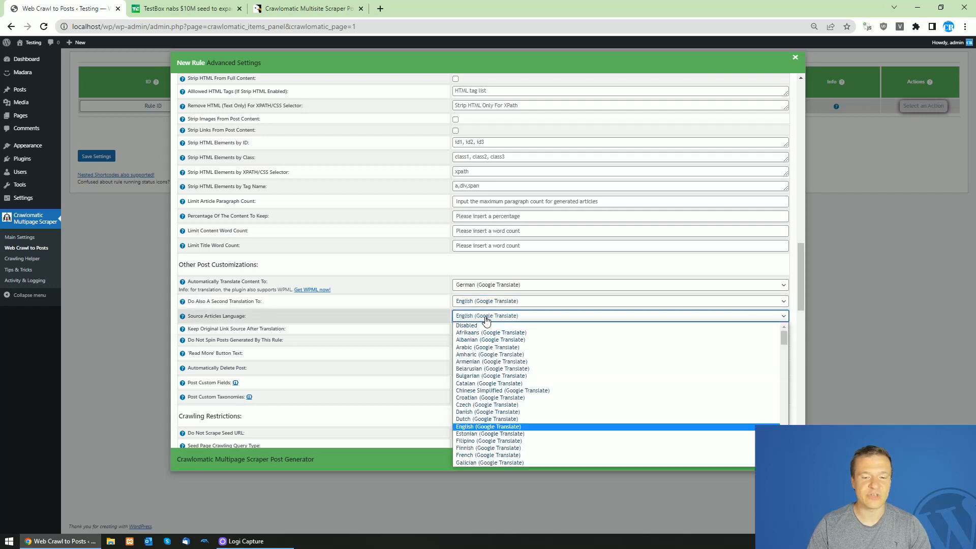
pyautogui.press('Return')
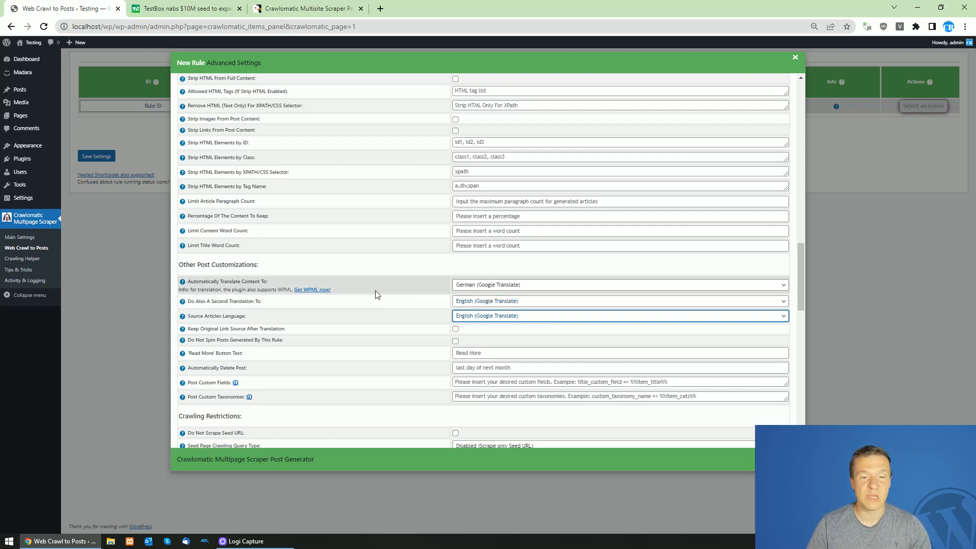
# Step: Save the crawling rule and open the WordPress site's front page in a separate browser tab
pyautogui.click(97, 156)
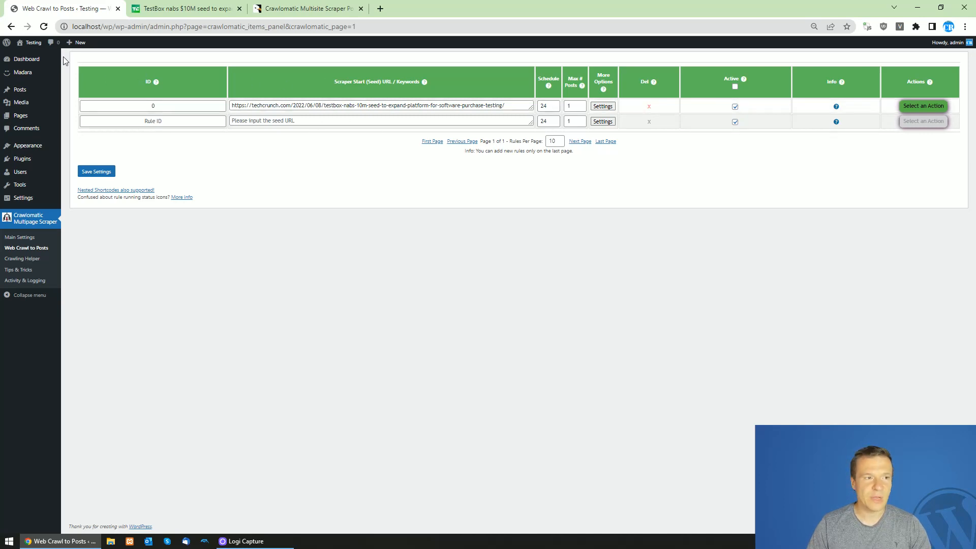
pyautogui.middleClick(30, 55)
pyautogui.click(155, 7)
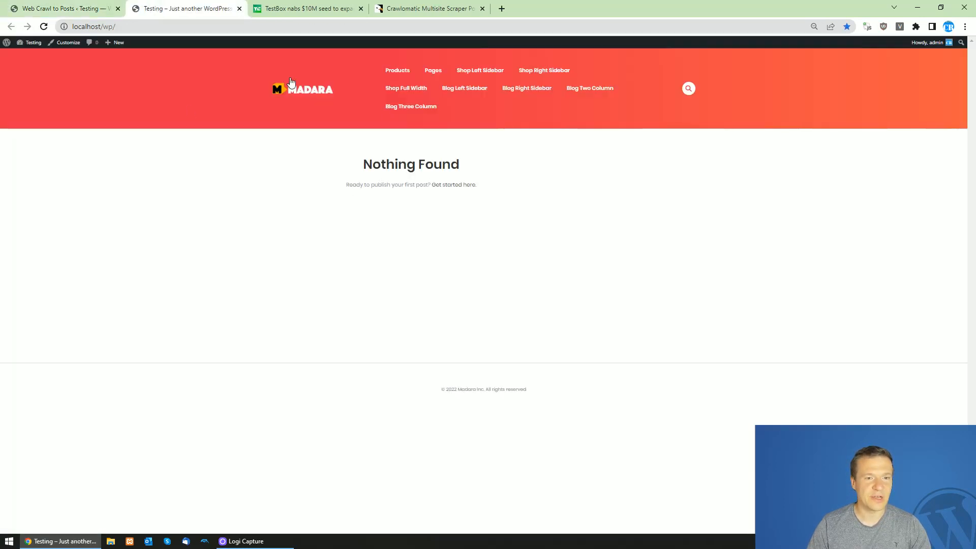
# Step: Run the saved TechCrunch crawling rule from the Web Crawl to Posts page
pyautogui.click(70, 8)
pyautogui.click(910, 106)
pyautogui.click(909, 126)
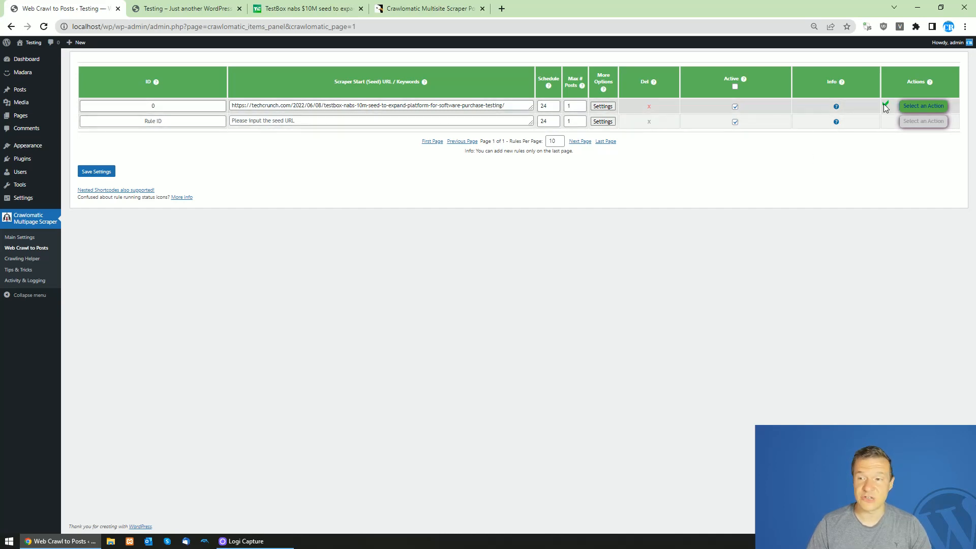
# Step: Reload the site's front page and open the generated TestBox post to read through its content
pyautogui.click(181, 7)
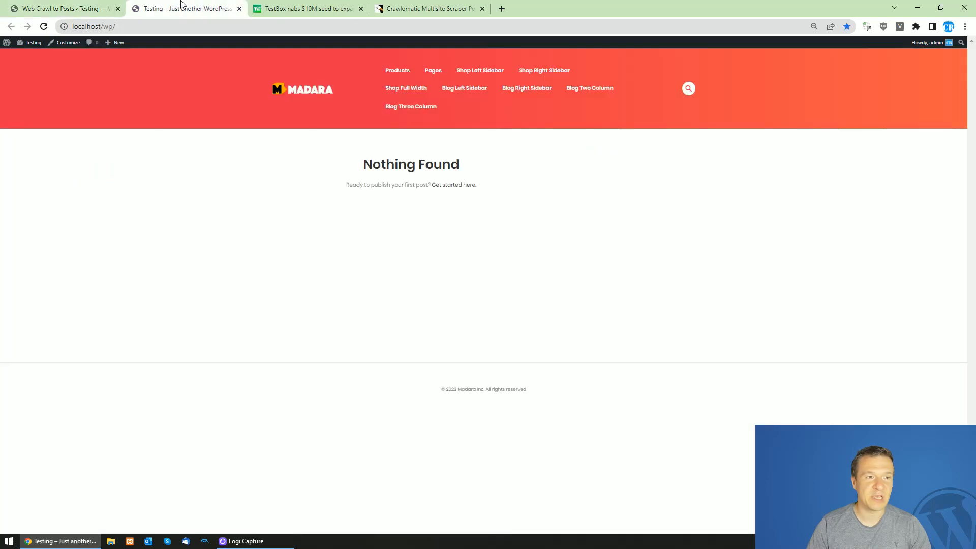
pyautogui.click(44, 26)
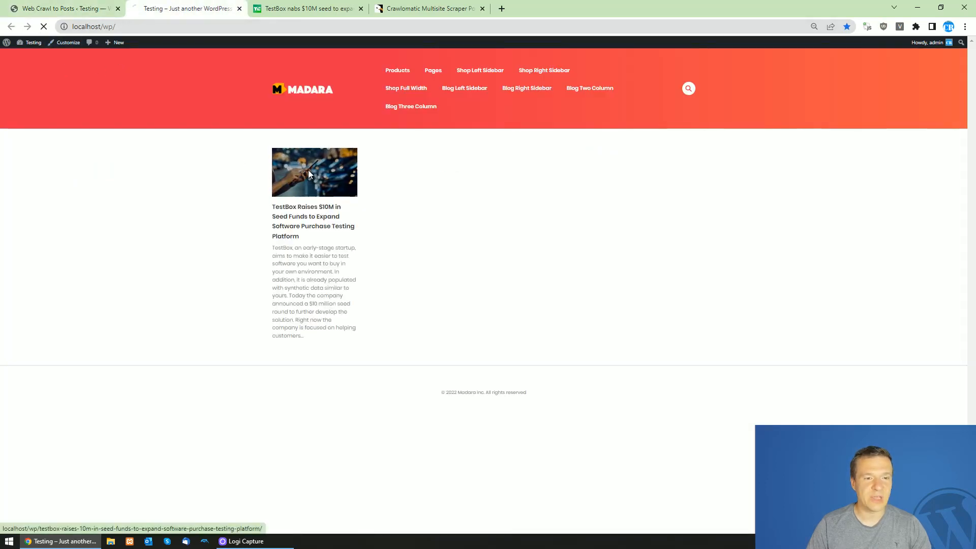
pyautogui.click(309, 174)
pyautogui.scroll(-5, 227, 198)
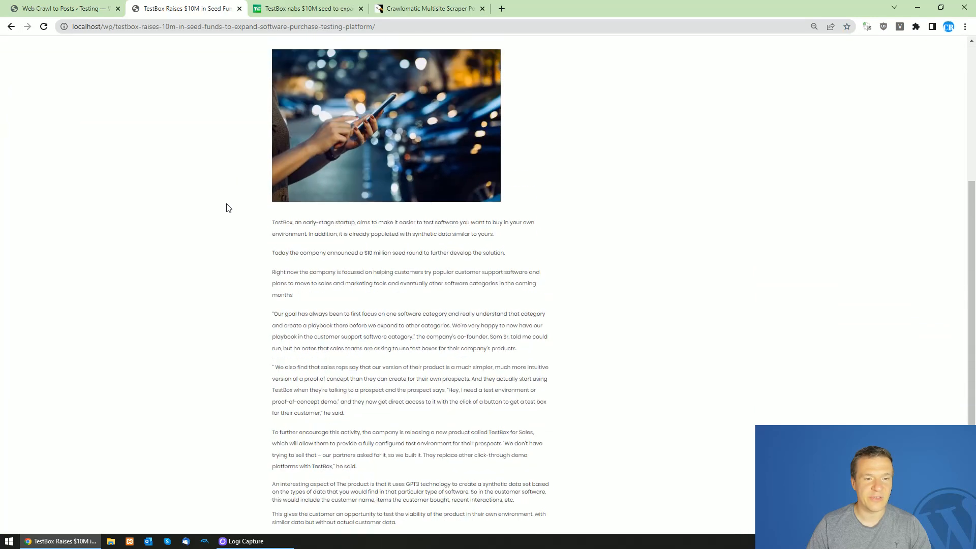
pyautogui.scroll(3, 226, 208)
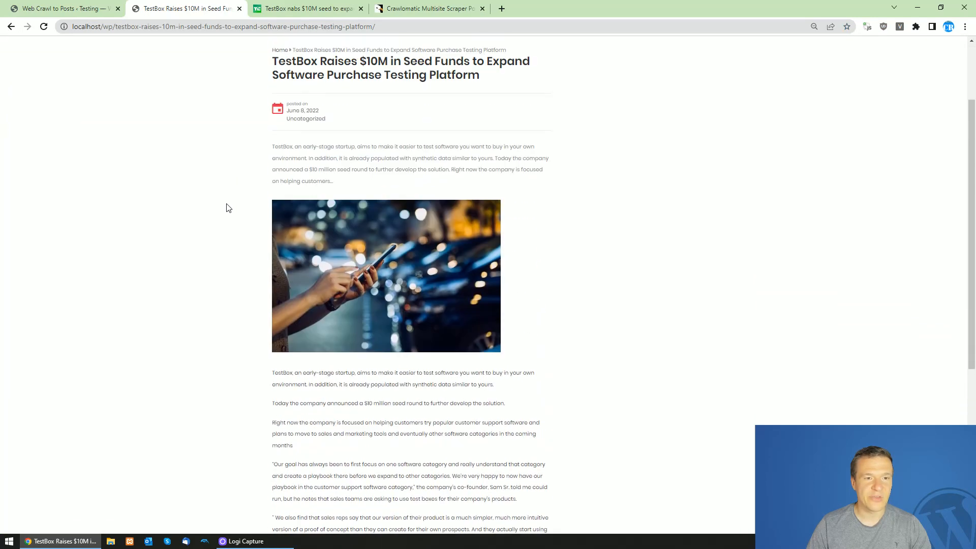
# Step: Compare the generated post's title and text with the original TechCrunch article
pyautogui.click(282, 8)
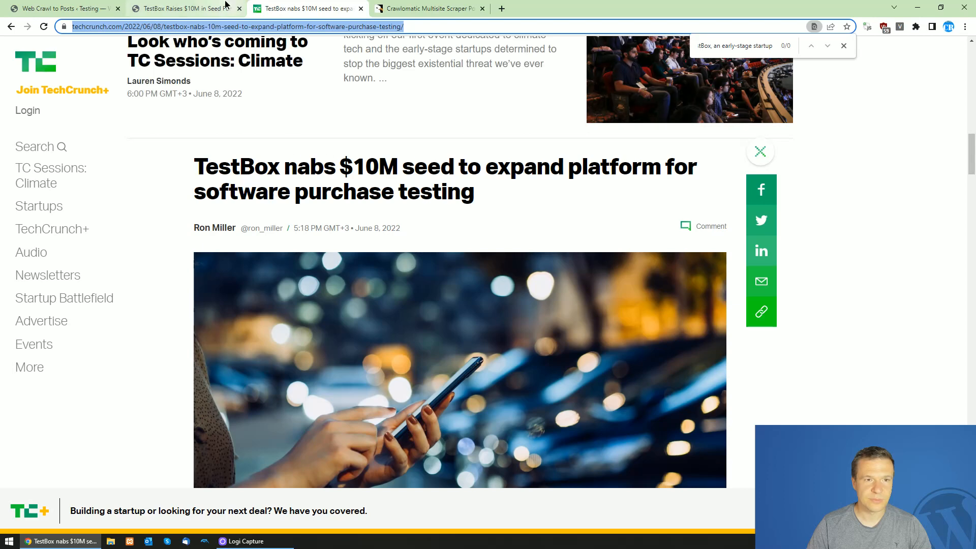
pyautogui.click(227, 7)
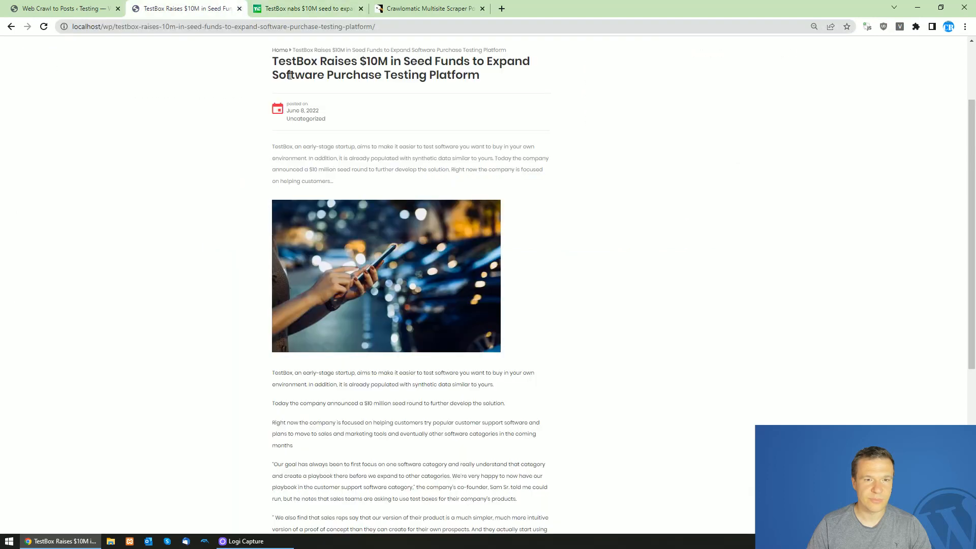
pyautogui.click(305, 8)
pyautogui.click(191, 7)
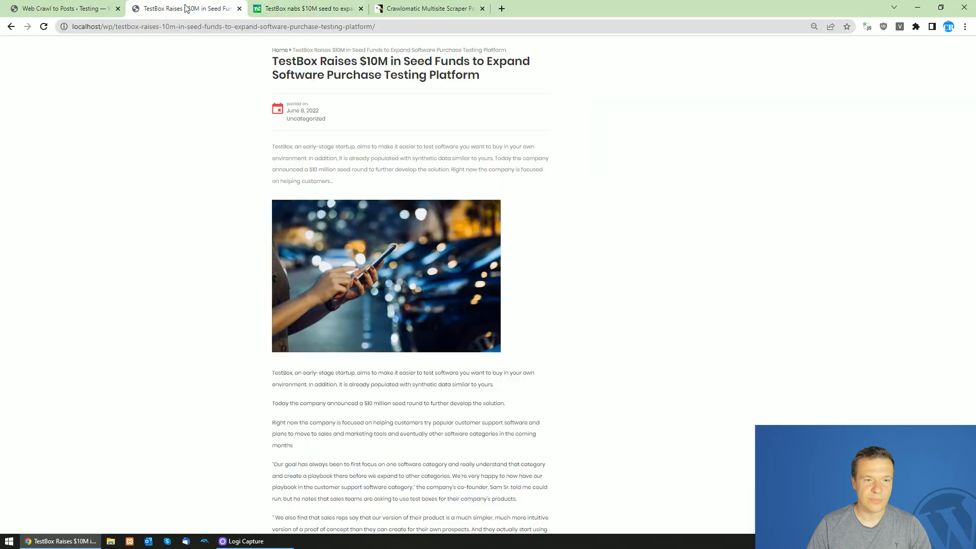
# Step: Compare the opening paragraphs of the generated TestBox post with the same paragraphs in the original TechCrunch article
pyautogui.scroll(-2, 198, 150)
pyautogui.scroll(-2, 198, 150)
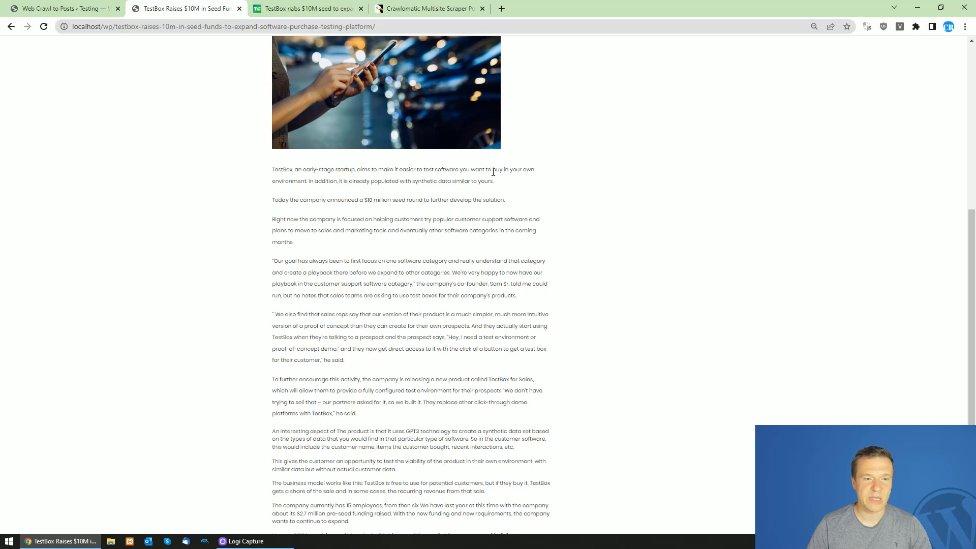
pyautogui.click(307, 8)
pyautogui.scroll(-9, 262, 246)
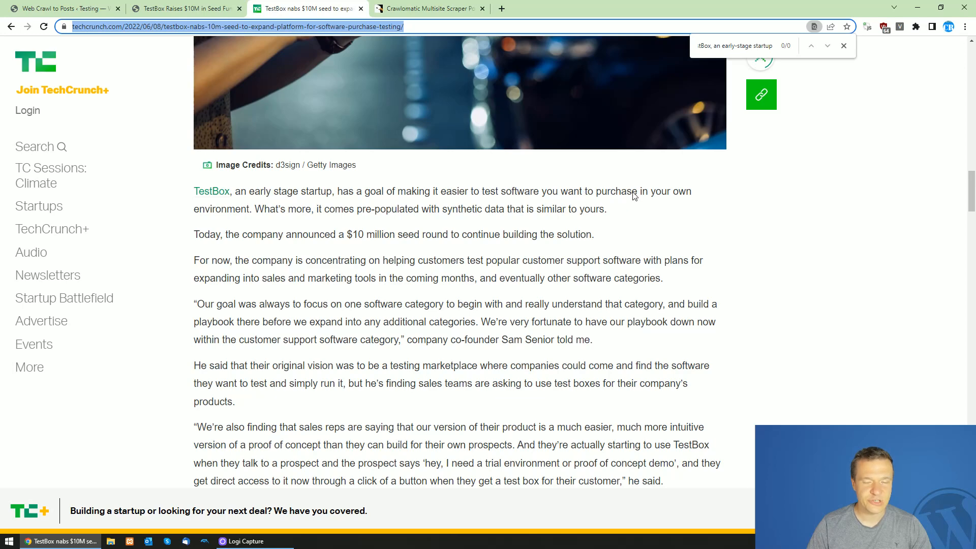
pyautogui.click(222, 5)
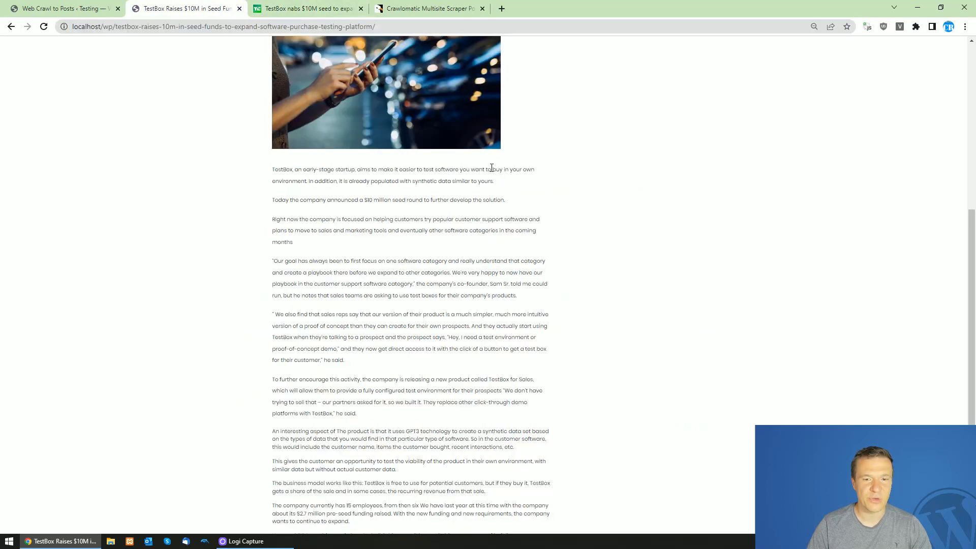
pyautogui.click(295, 5)
pyautogui.click(226, 6)
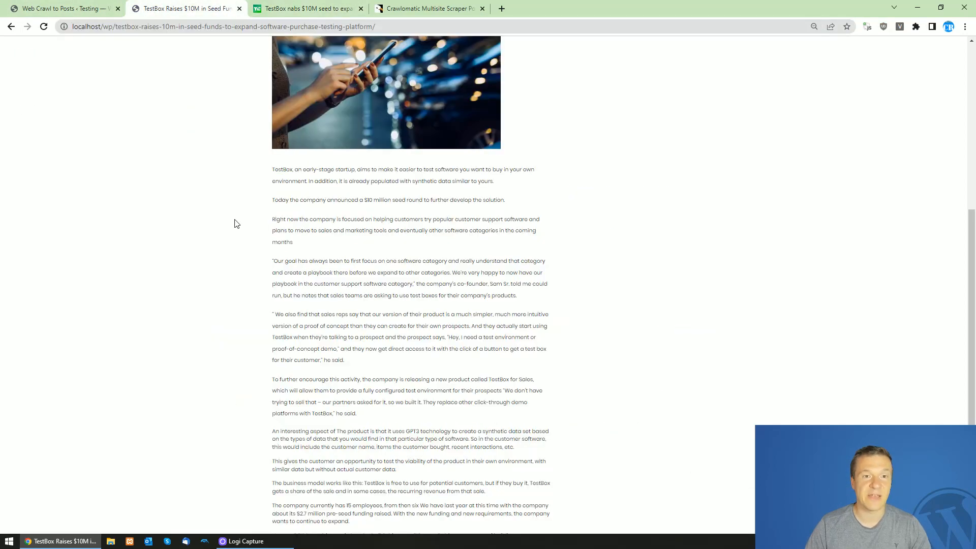
# Step: Read the generated post through to its end and check its remaining body text against the TechCrunch original
pyautogui.scroll(-2, 236, 222)
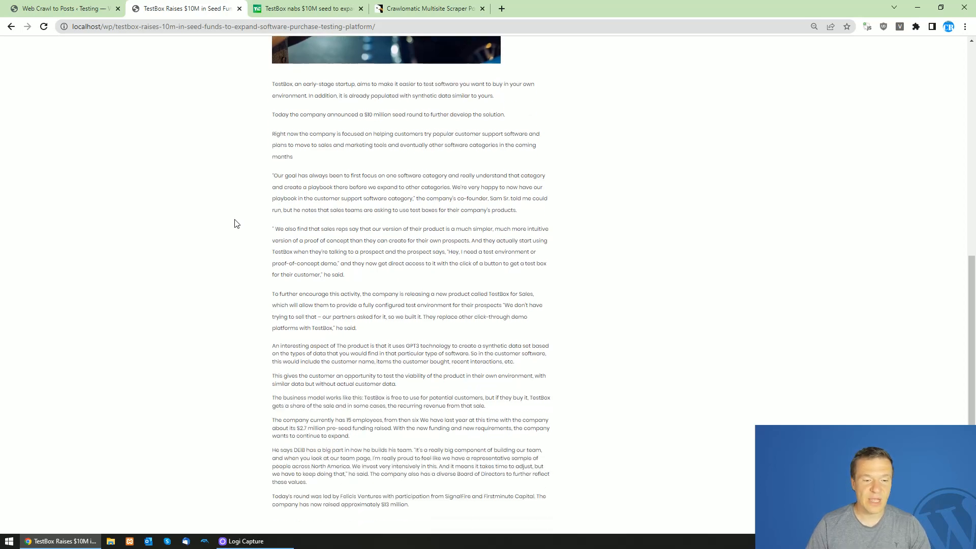
pyautogui.scroll(4, 237, 193)
pyautogui.click(280, 4)
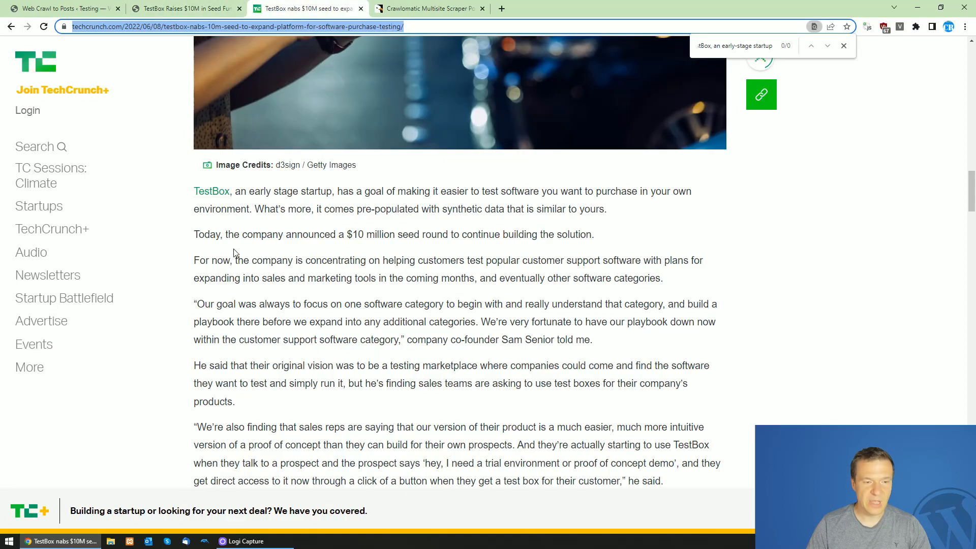
pyautogui.click(220, 4)
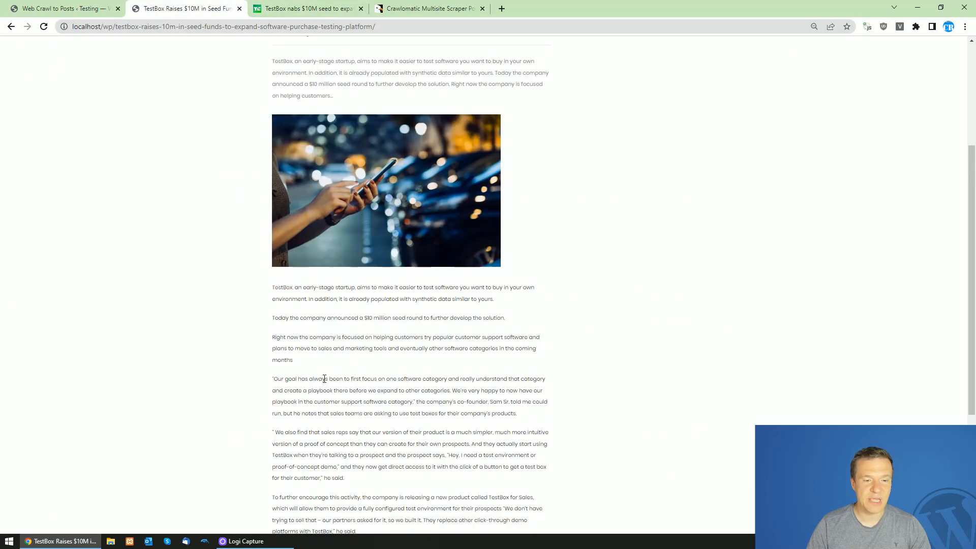
pyautogui.click(278, 5)
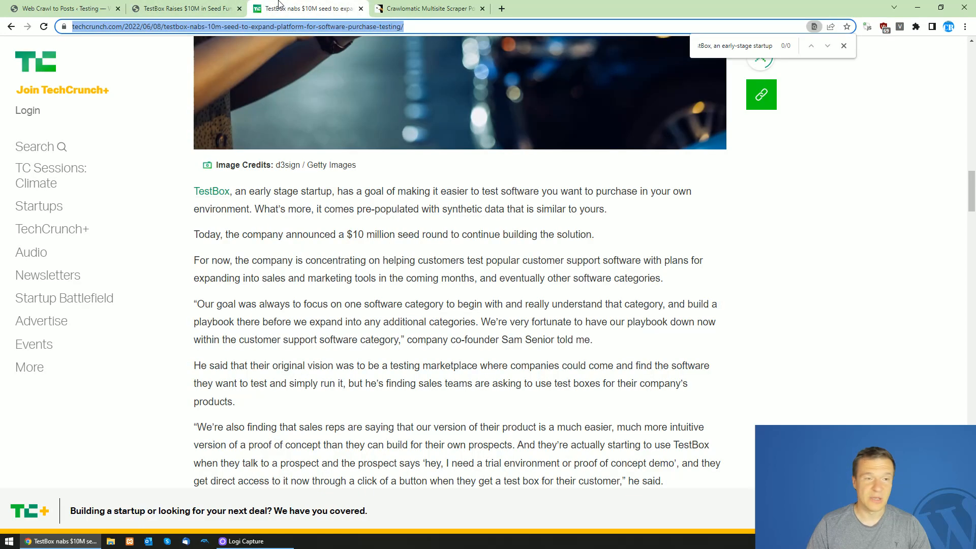
pyautogui.click(220, 5)
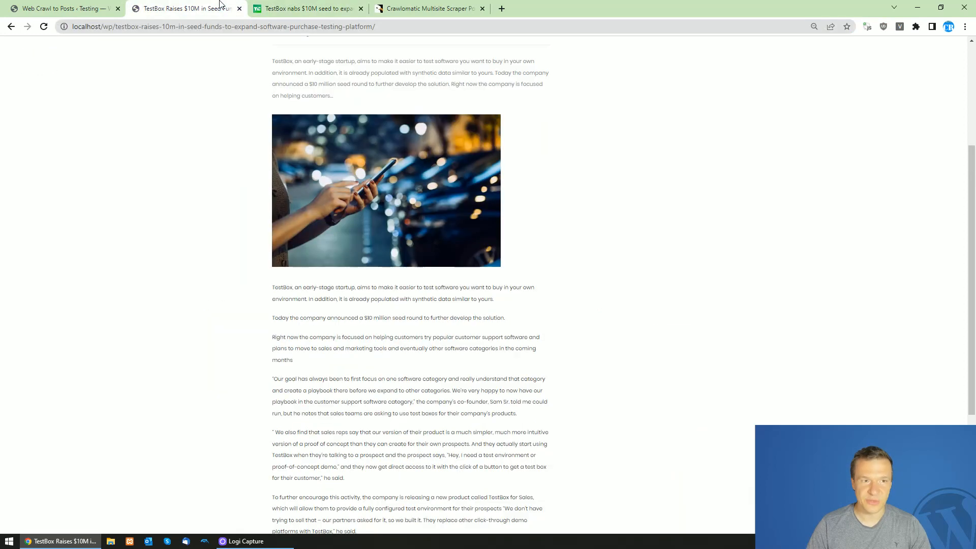
pyautogui.scroll(-1, 258, 303)
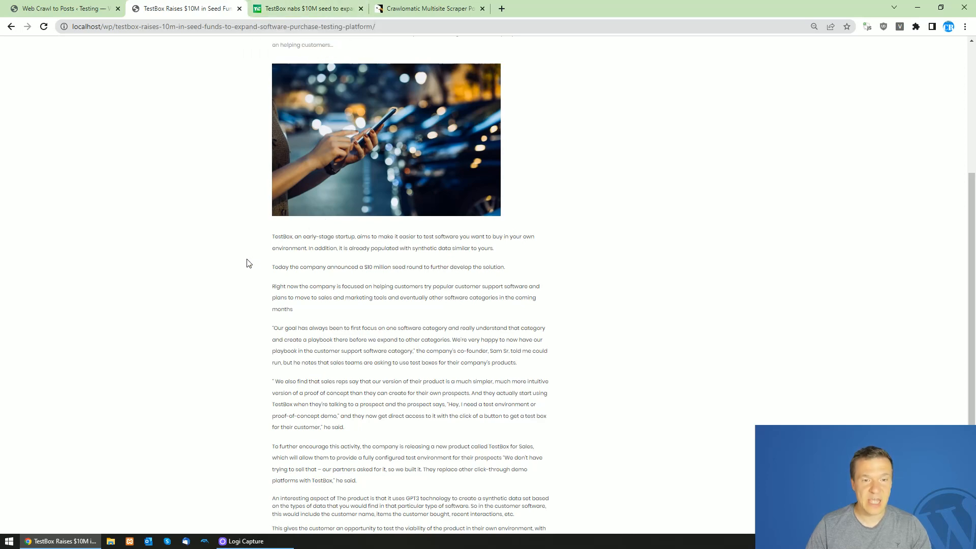
pyautogui.click(262, 4)
pyautogui.click(188, 4)
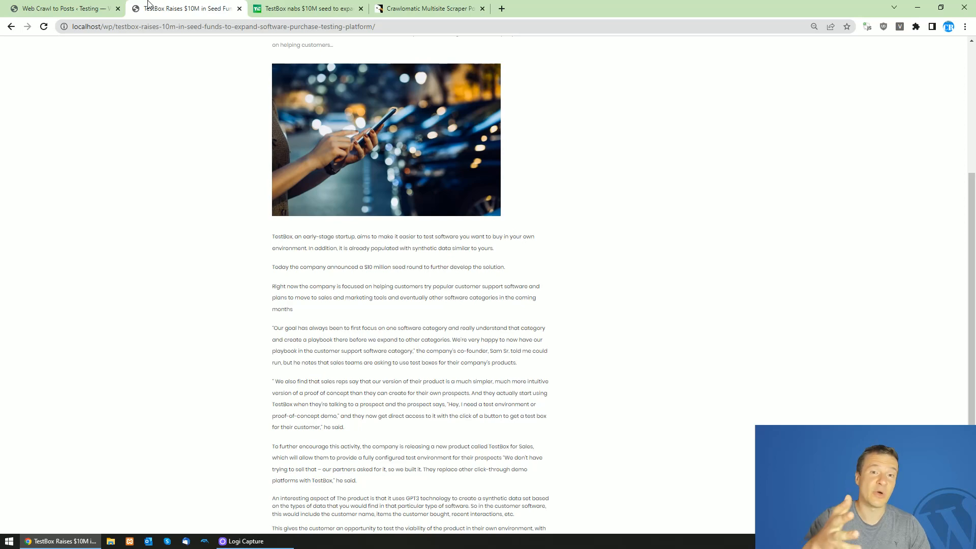
# Step: Return to the Web Crawl to Posts page and open the TechCrunch rule's advanced settings at the Other Post Customizations translation options
pyautogui.click(429, 8)
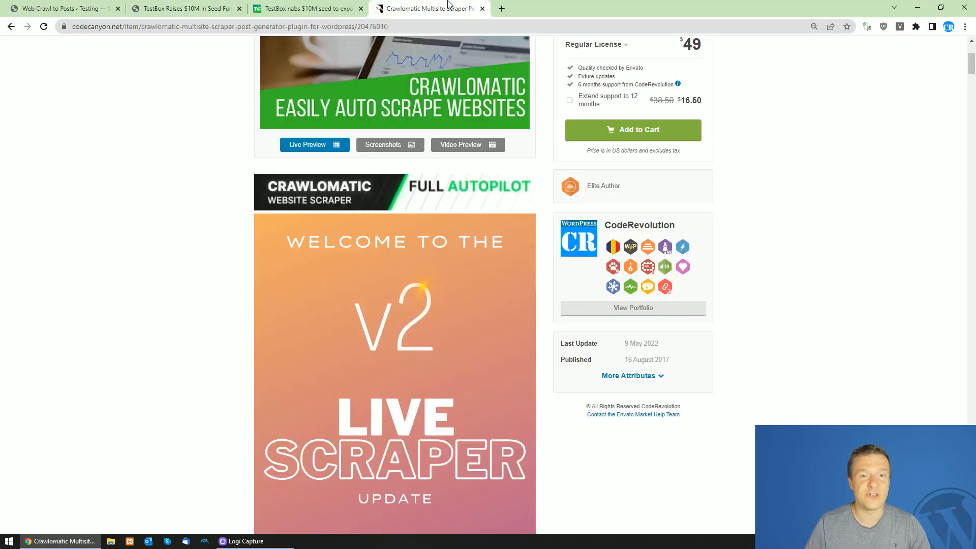
pyautogui.click(305, 8)
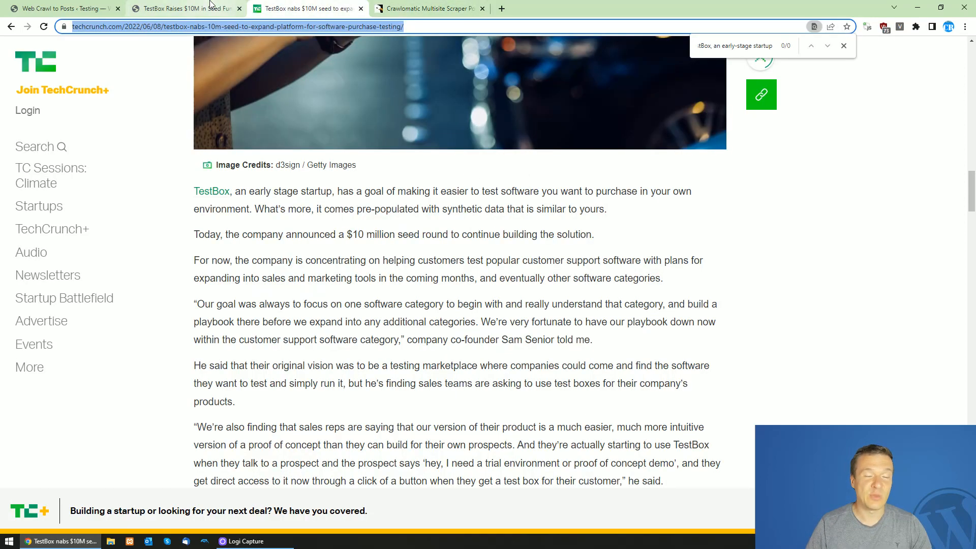
pyautogui.click(211, 6)
pyautogui.click(87, 6)
pyautogui.click(595, 108)
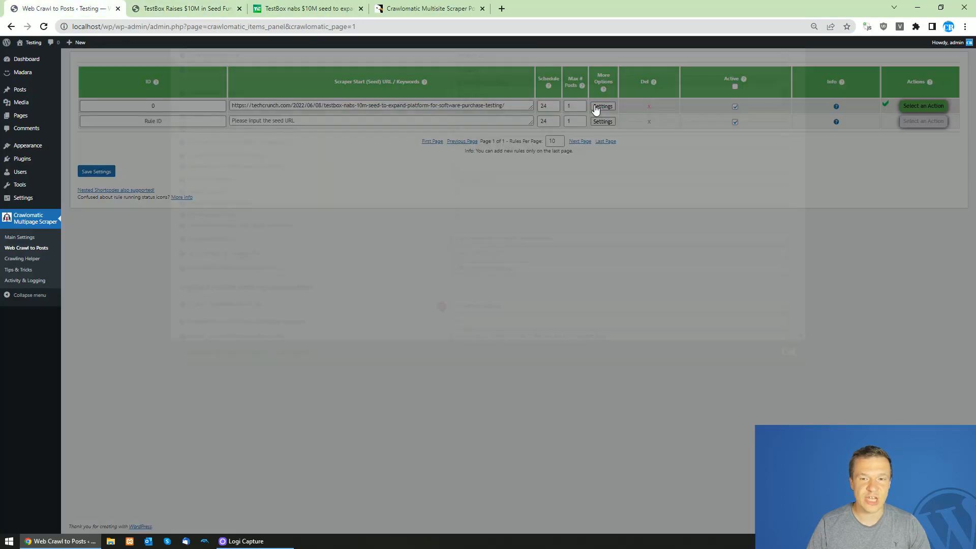
pyautogui.scroll(-5, 386, 301)
pyautogui.scroll(-15, 387, 304)
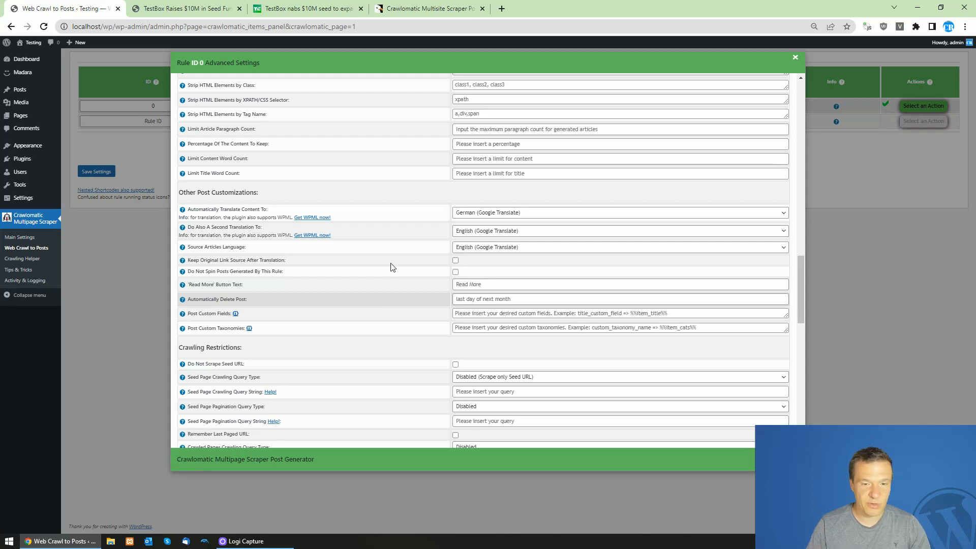
# Step: Examine the languages offered for the rule's automatic translation and second translation, keeping German and English selected
pyautogui.click(467, 216)
pyautogui.click(465, 214)
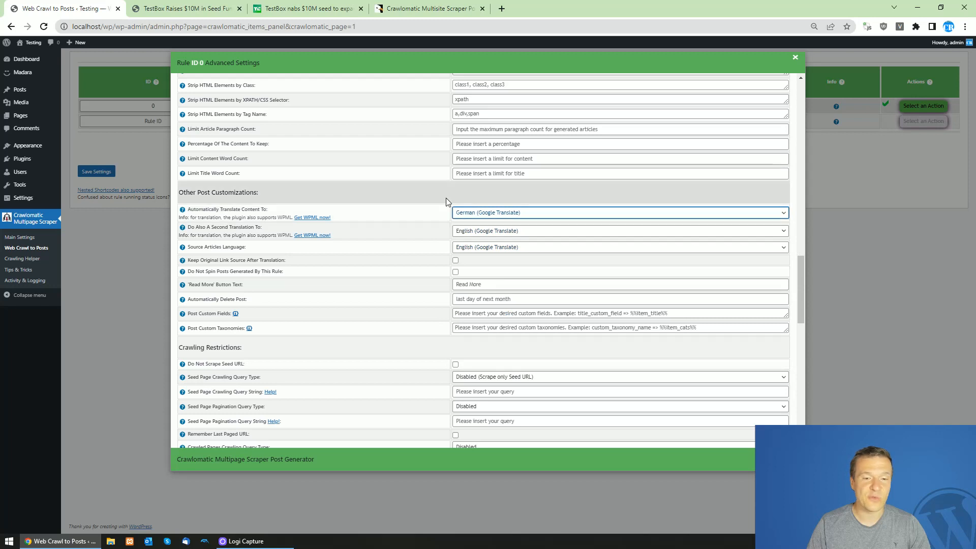
pyautogui.click(464, 231)
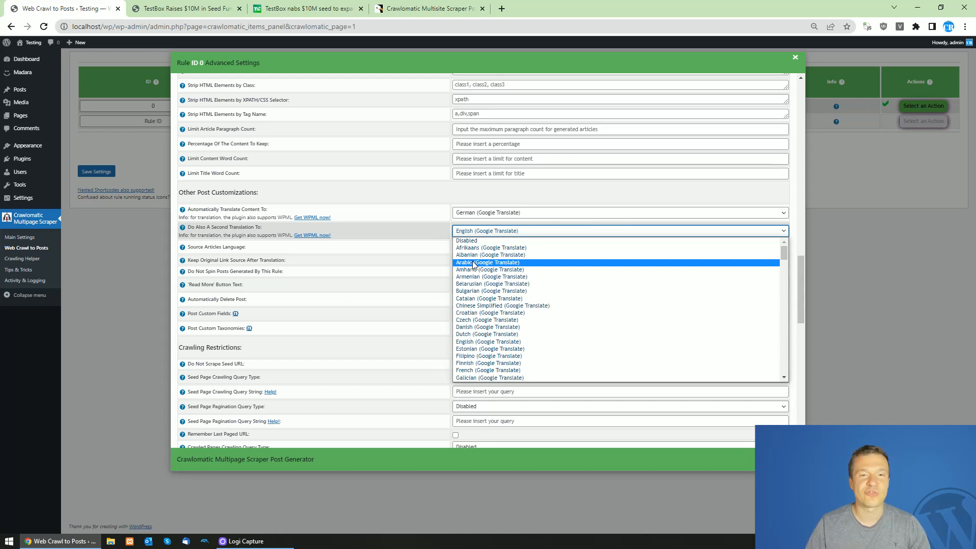
pyautogui.click(431, 229)
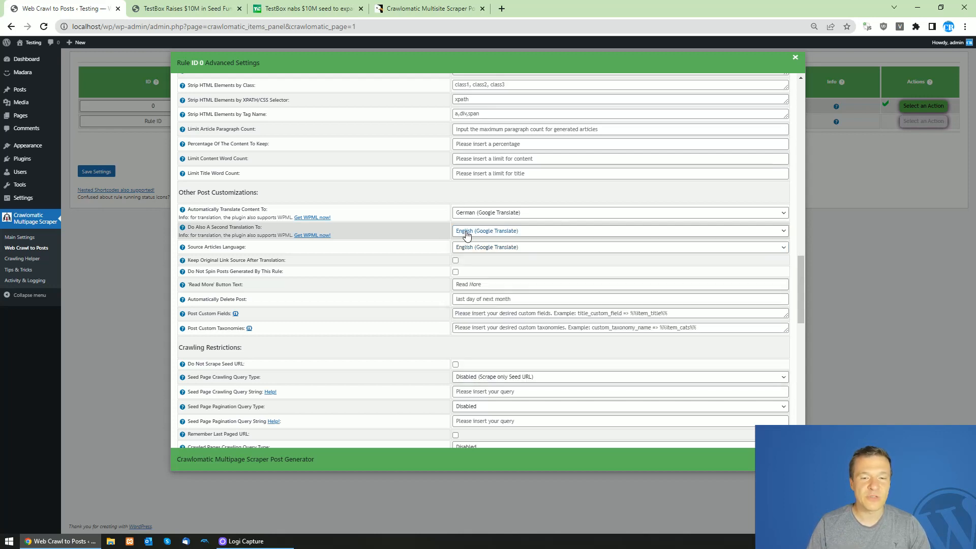
pyautogui.click(466, 233)
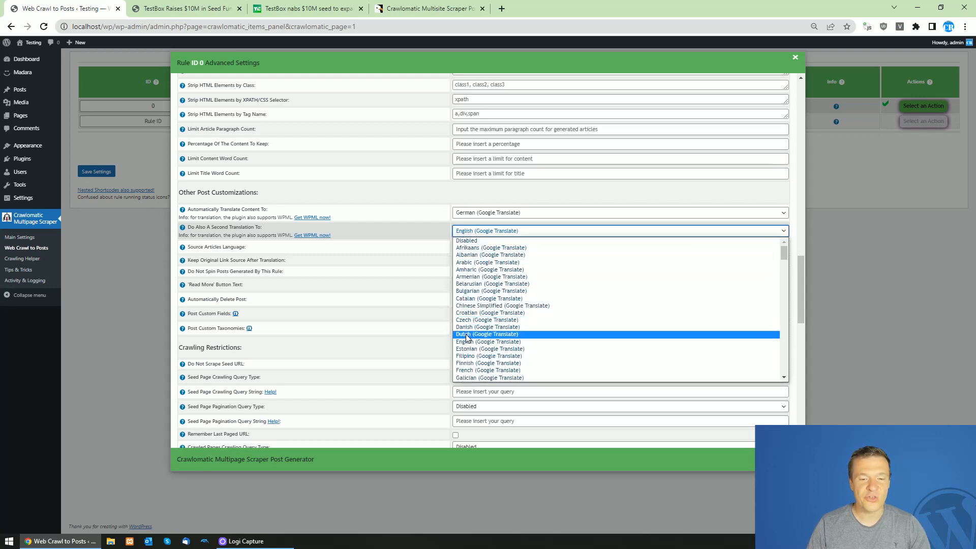
pyautogui.click(447, 212)
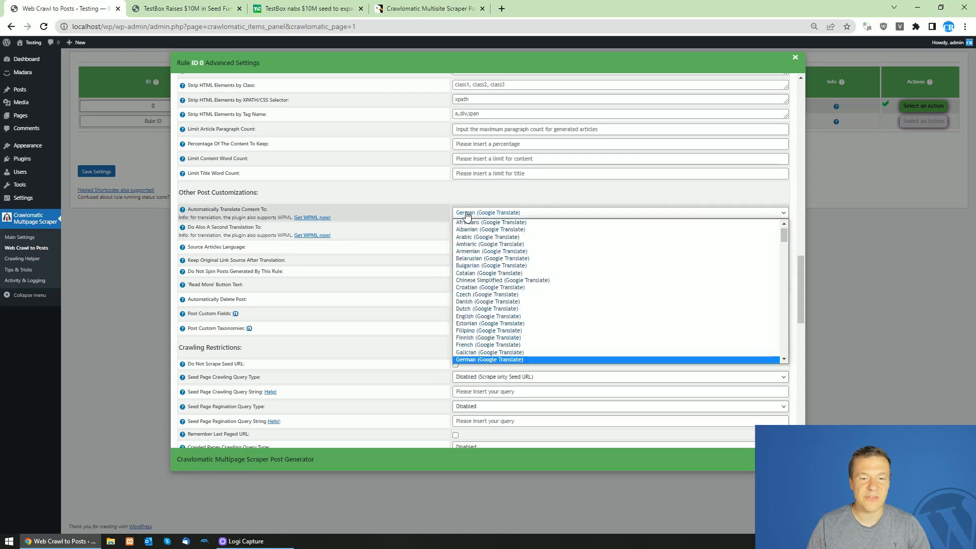
pyautogui.click(351, 207)
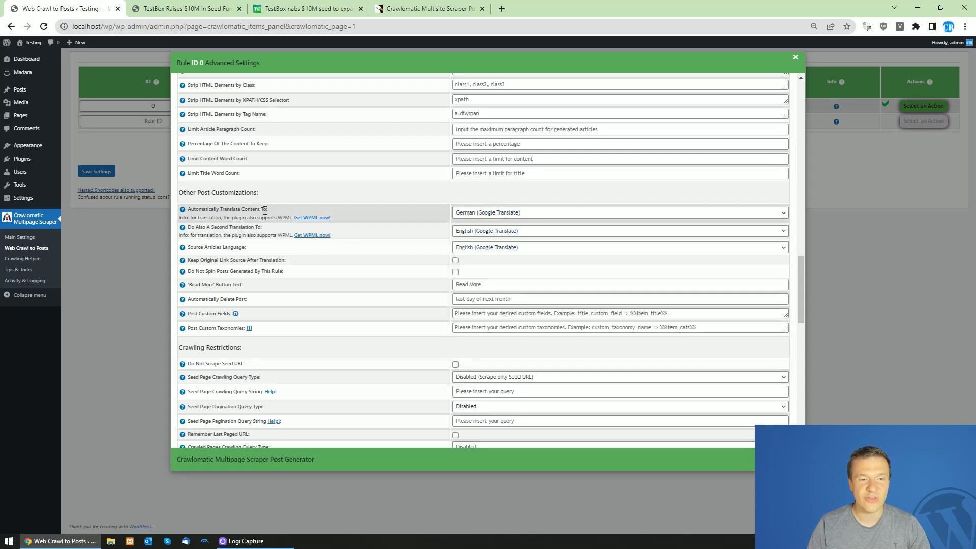
# Step: Highlight the Automatically Translate Content To label, close the rule's advanced settings and return to the generated TestBox post
pyautogui.moveTo(268, 209); pyautogui.dragTo(205, 209)
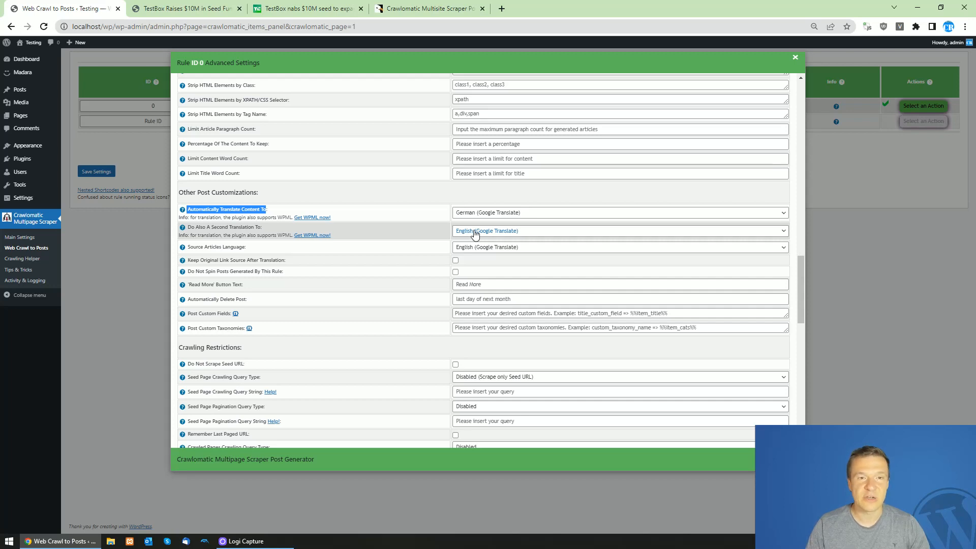
pyautogui.click(159, 167)
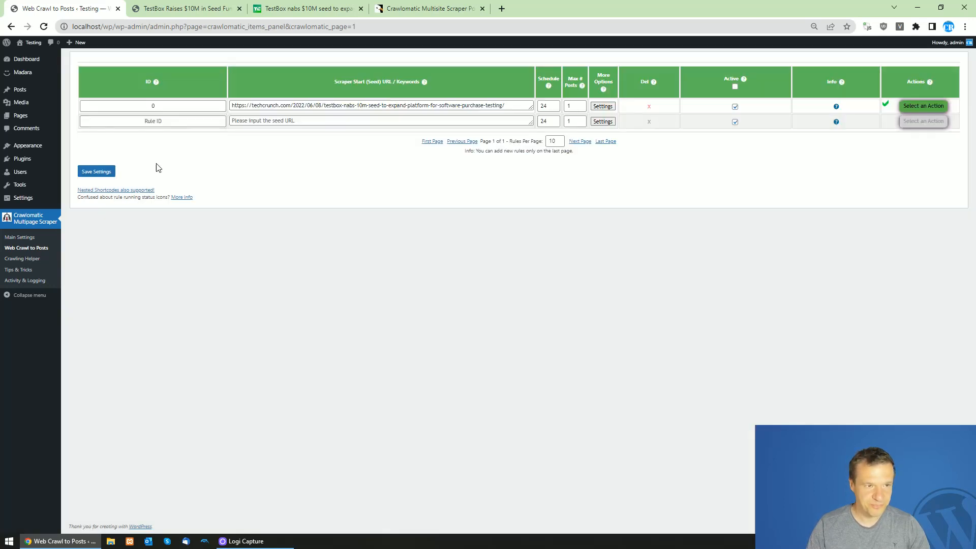
pyautogui.click(171, 7)
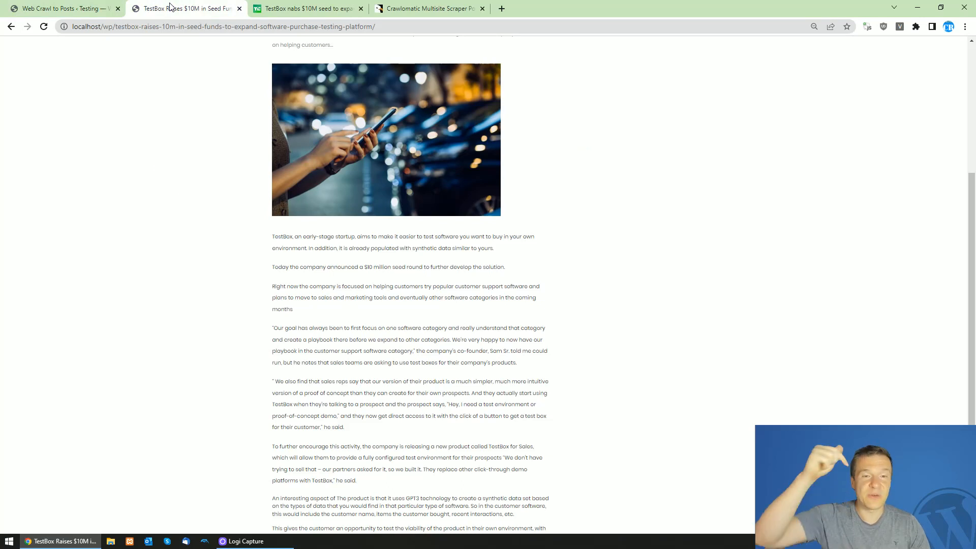